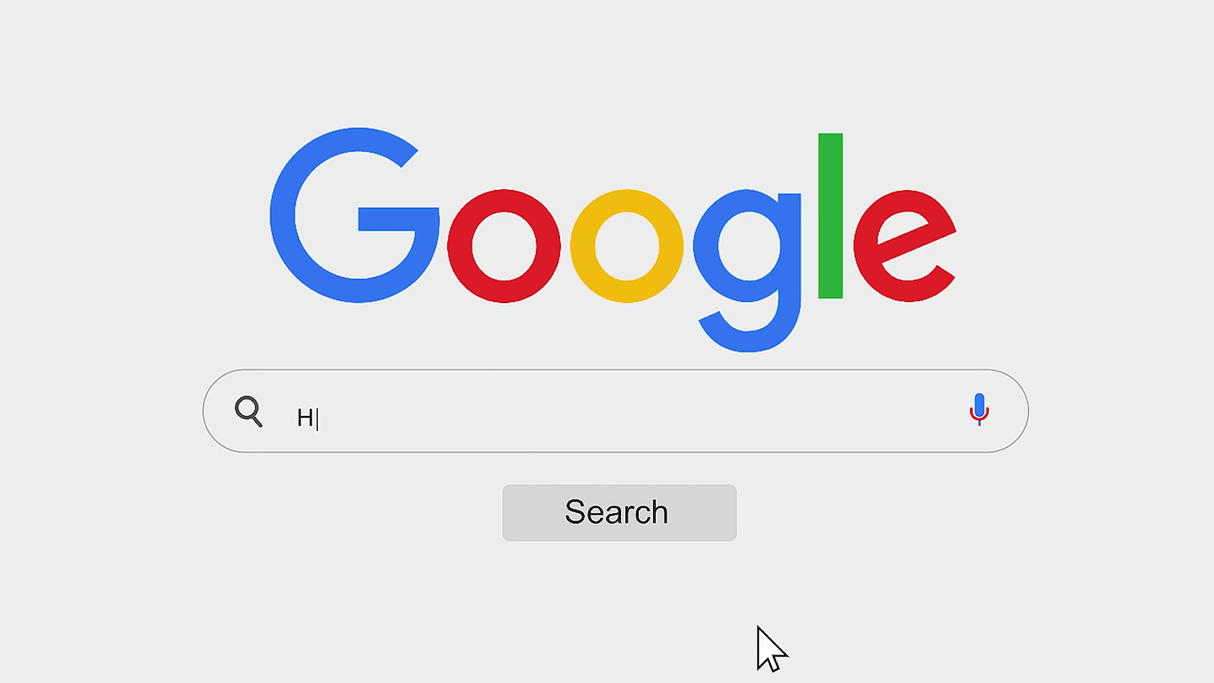
text(ow to Fix We Can't Setup Mobile Hotspot in Windows 10)
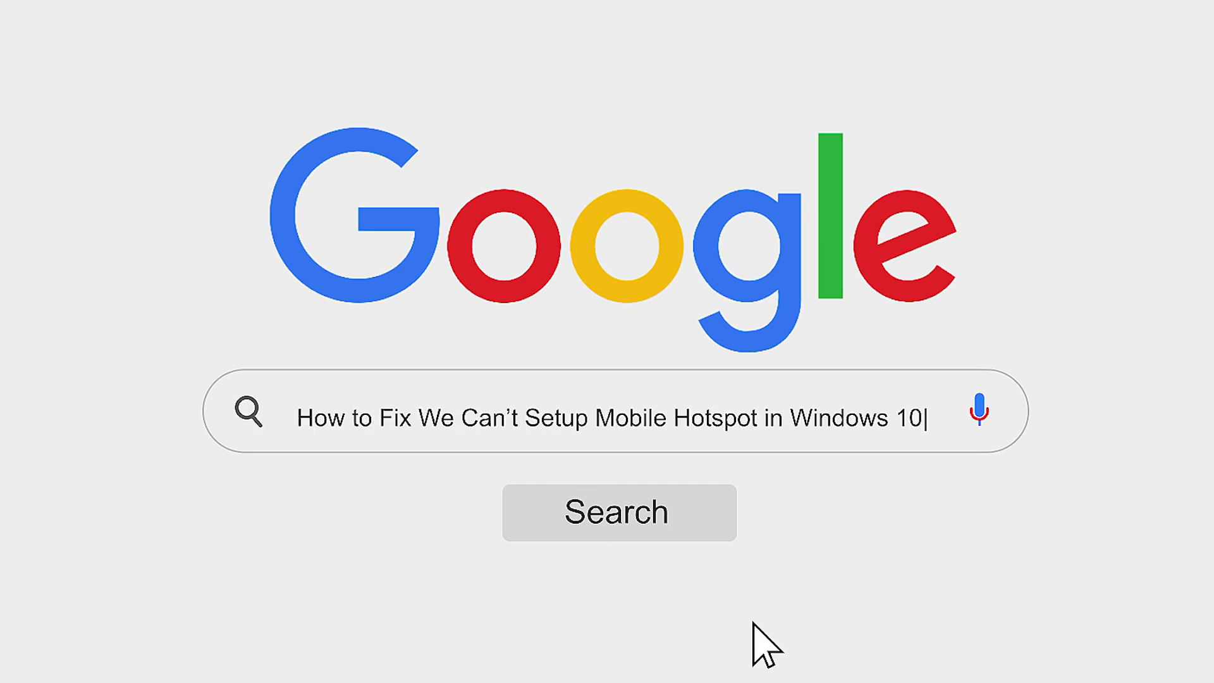
text(/11)
Step: Run the Google search for fixing the 'We Can't Setup Mobile Hotspot' error
click(624, 520)
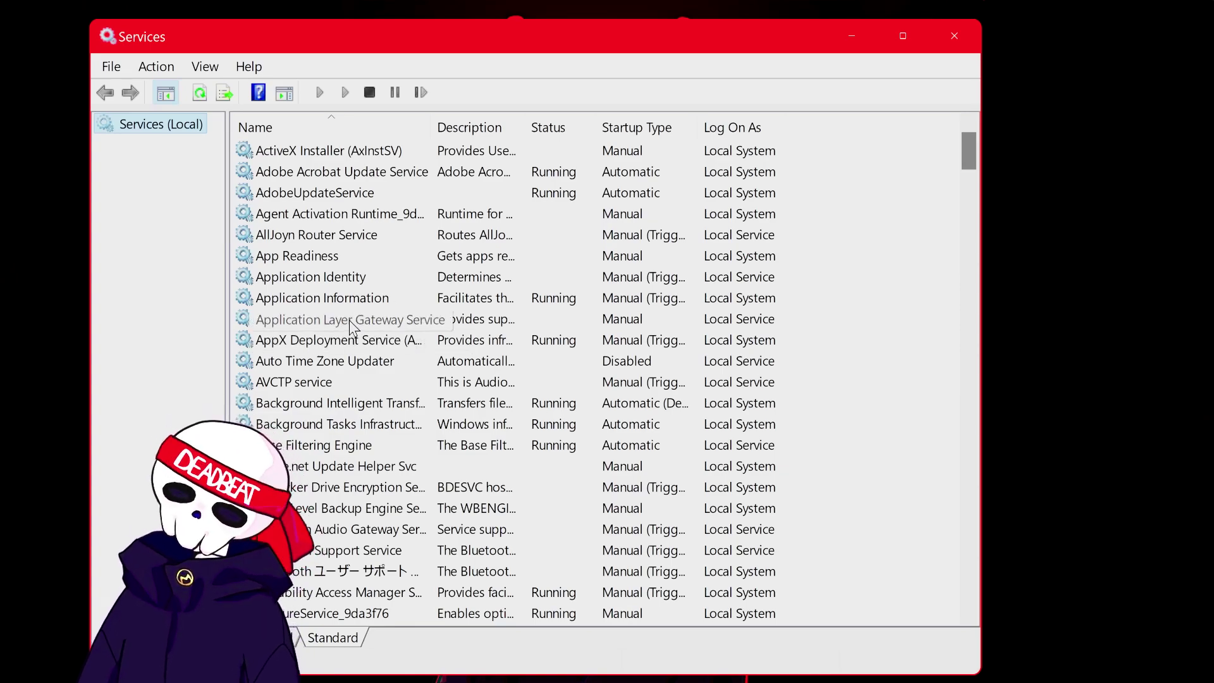
scroll(352, 325, down, 2)
scroll(354, 342, down, 2)
scroll(356, 370, down, 8)
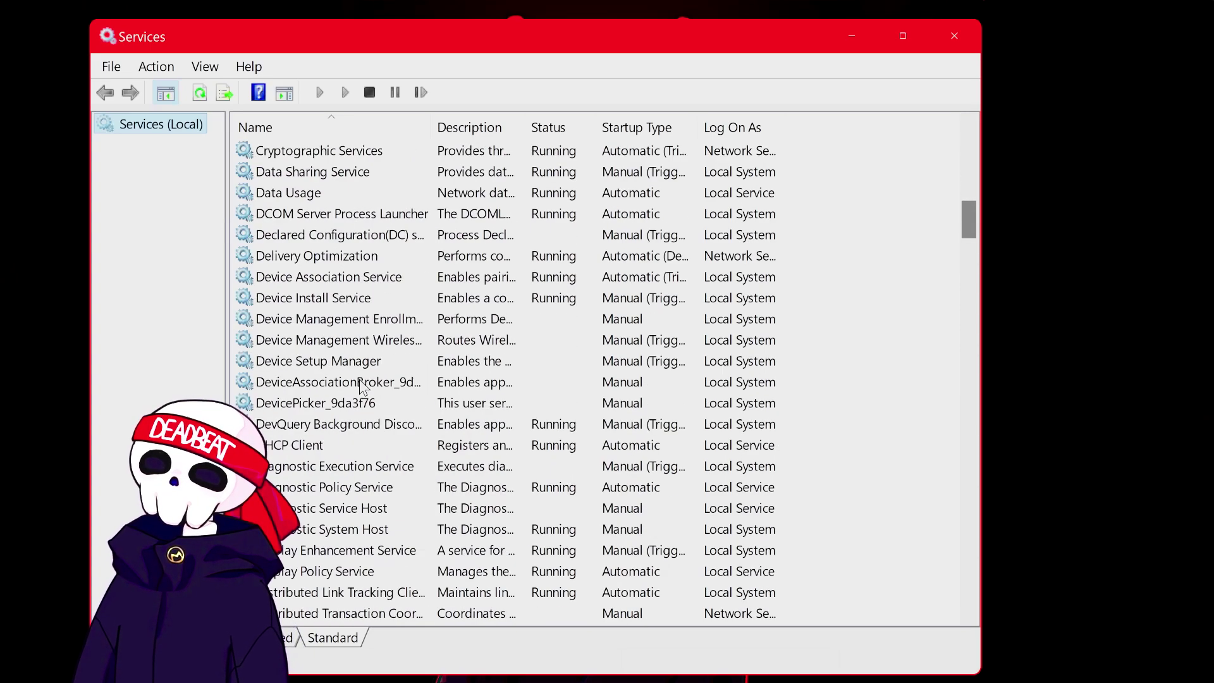
scroll(358, 389, down, 9)
scroll(370, 446, down, 20)
Step: Select Windows Mobile Hotspot Service in the Services list
click(387, 509)
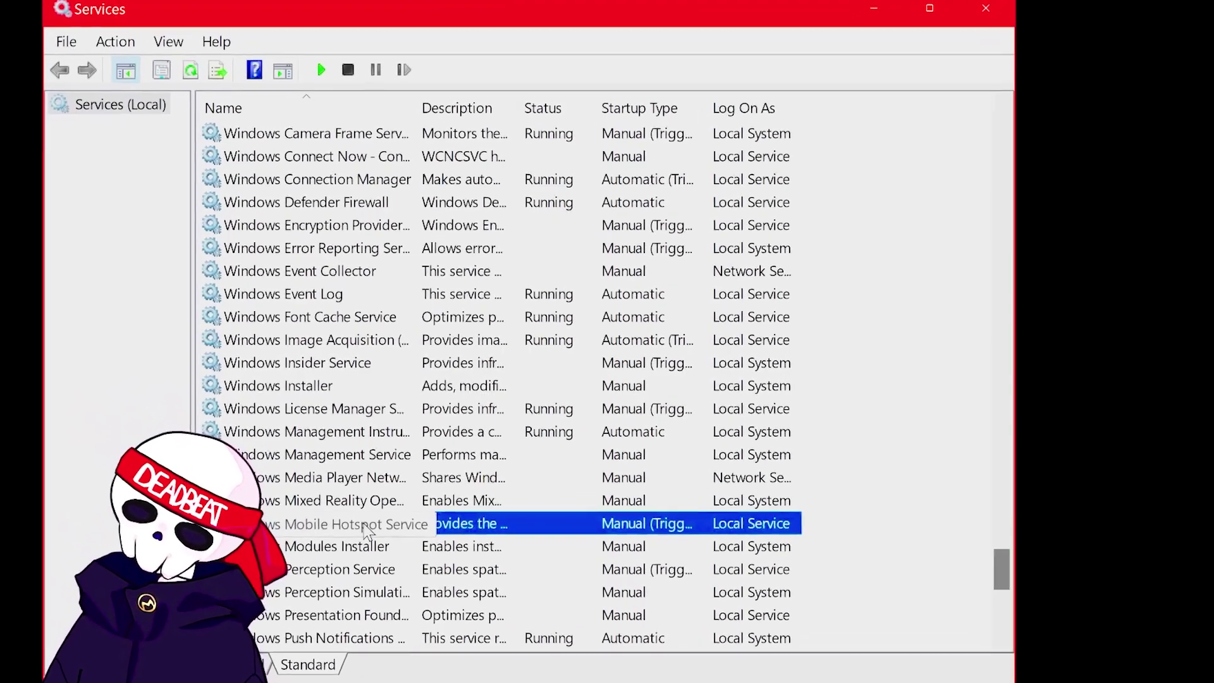
Step: Set Windows Mobile Hotspot Service to Automatic, start it, and apply the change
double_click(359, 538)
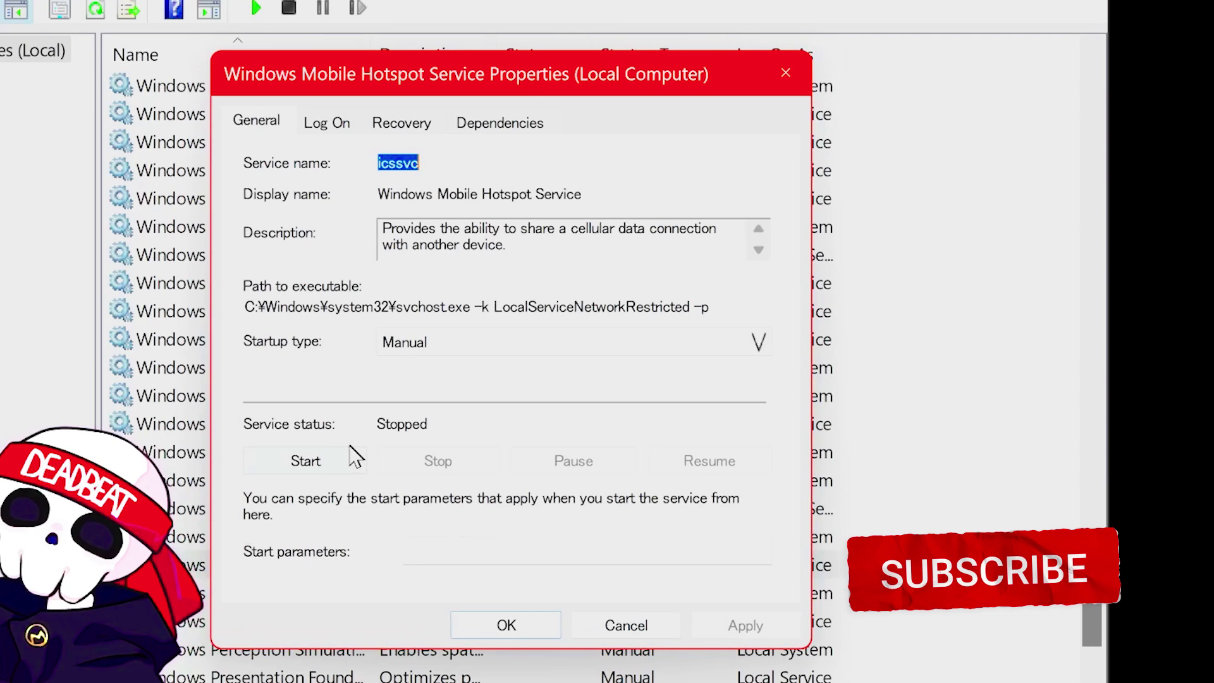
click(446, 342)
click(461, 383)
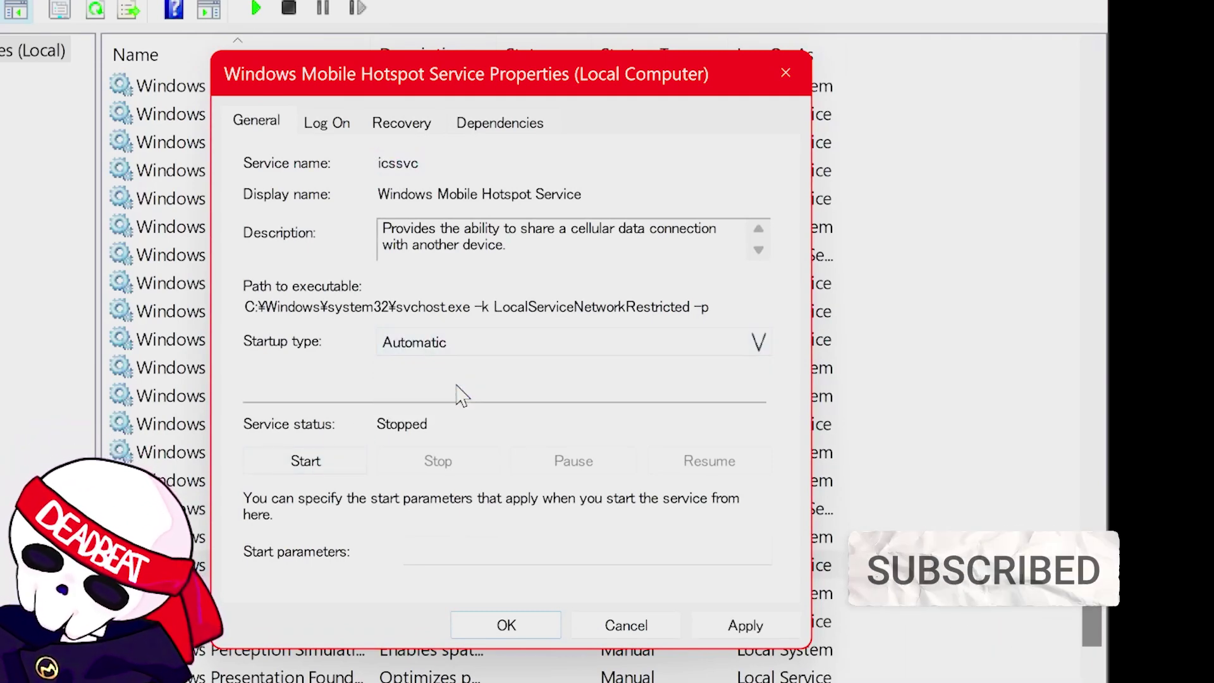
click(327, 461)
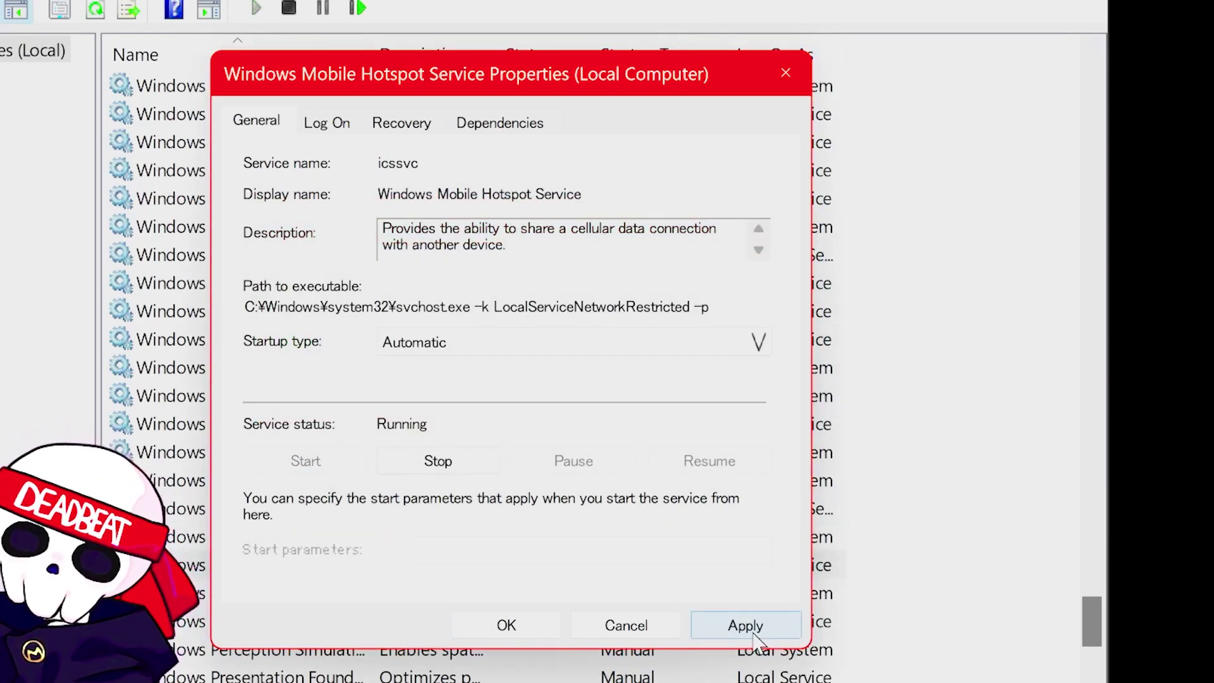
click(750, 628)
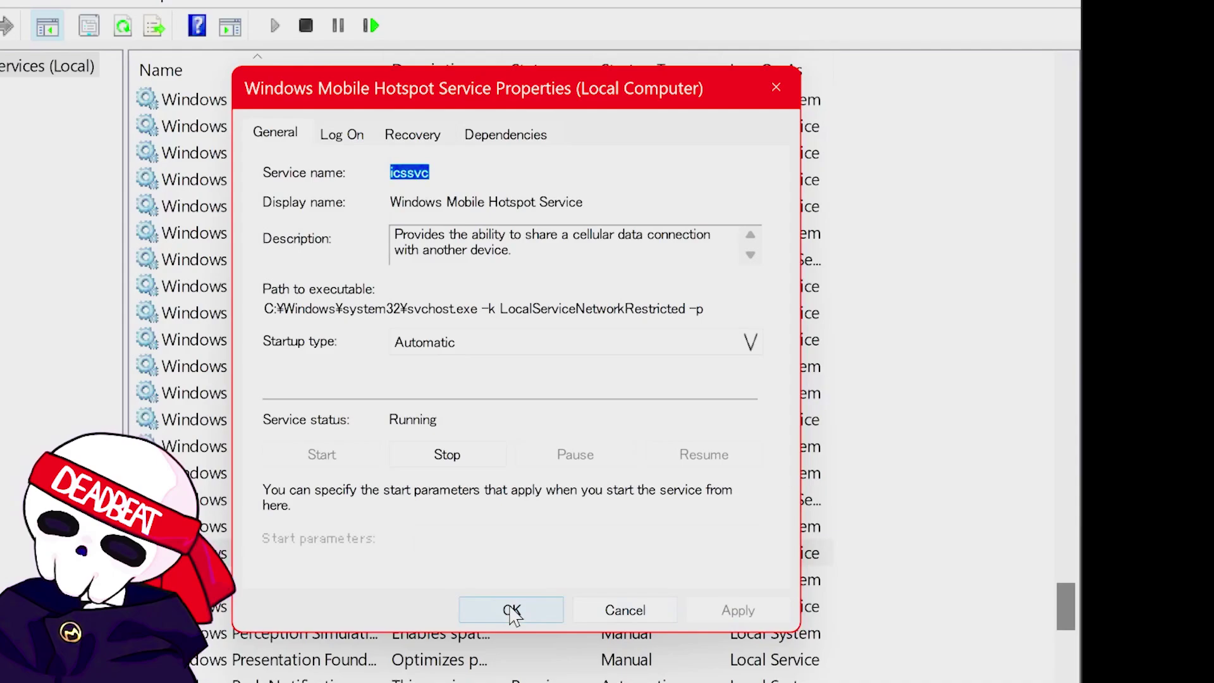
click(513, 612)
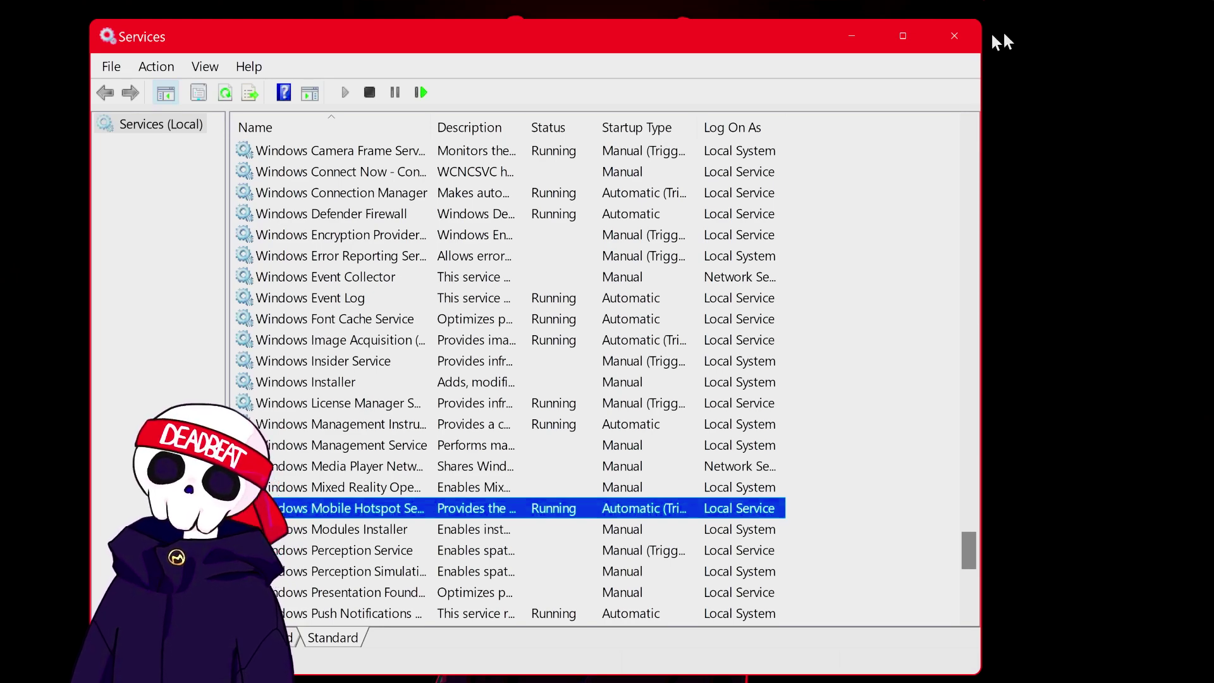
Step: Close the Services window and bring up Windows search
click(955, 36)
mouse_move(607, 678)
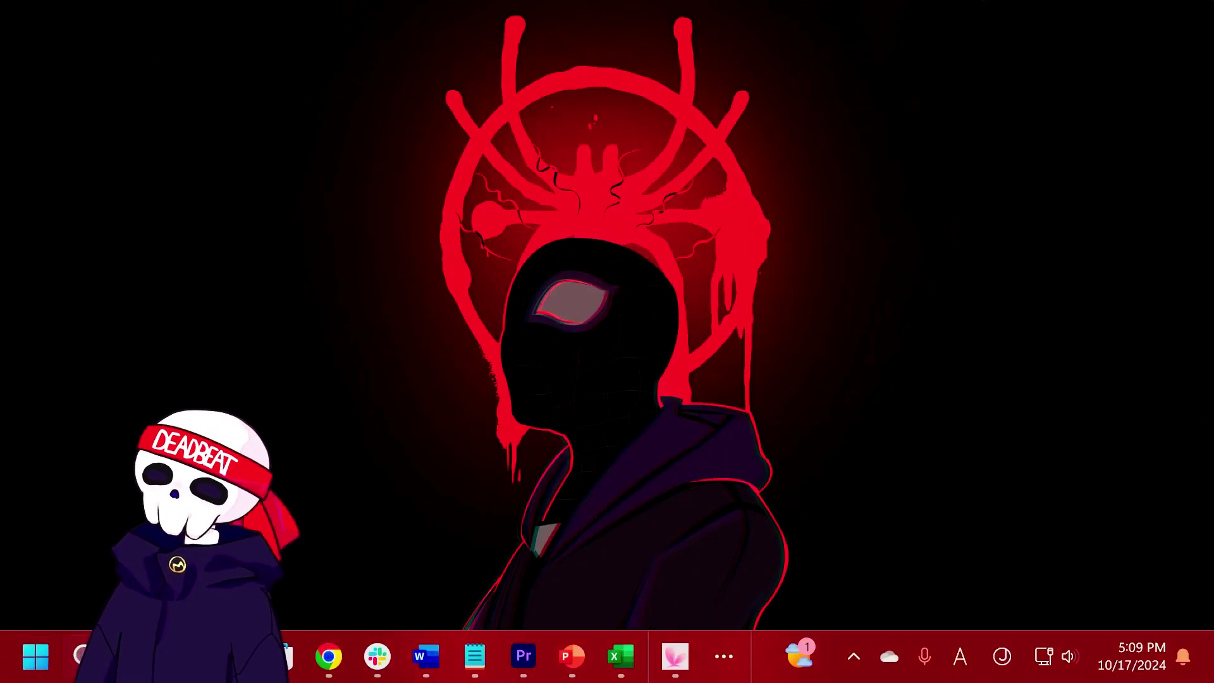
click(83, 656)
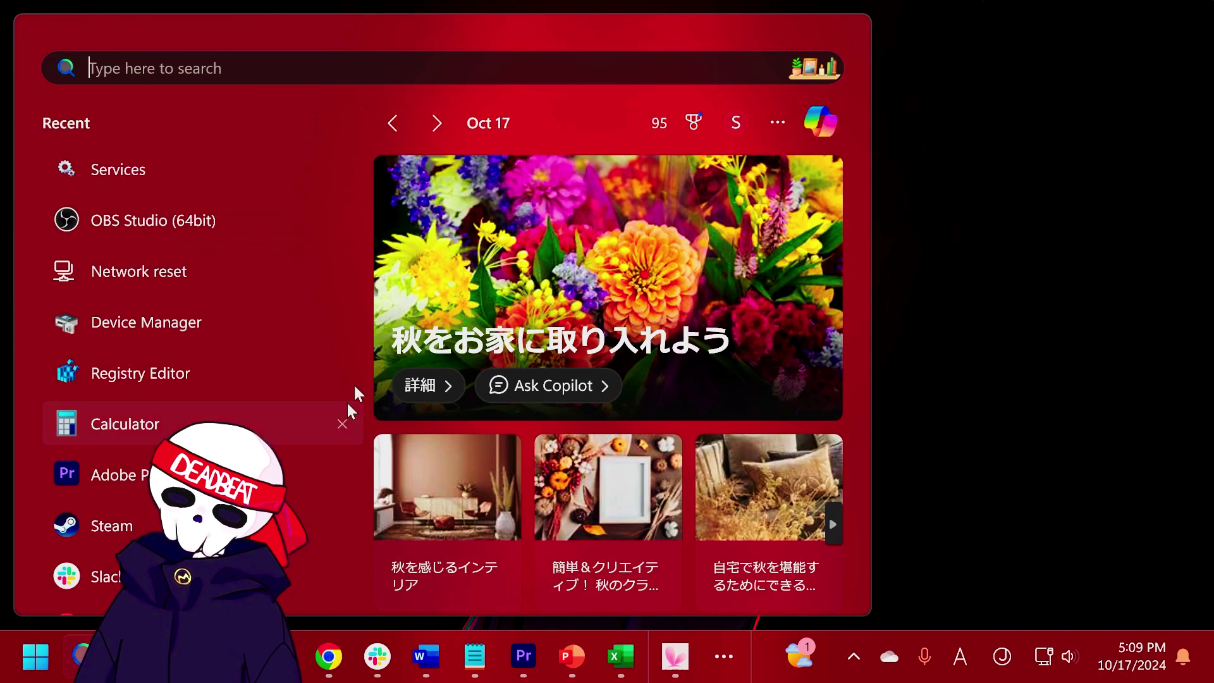
text(registry Editor)
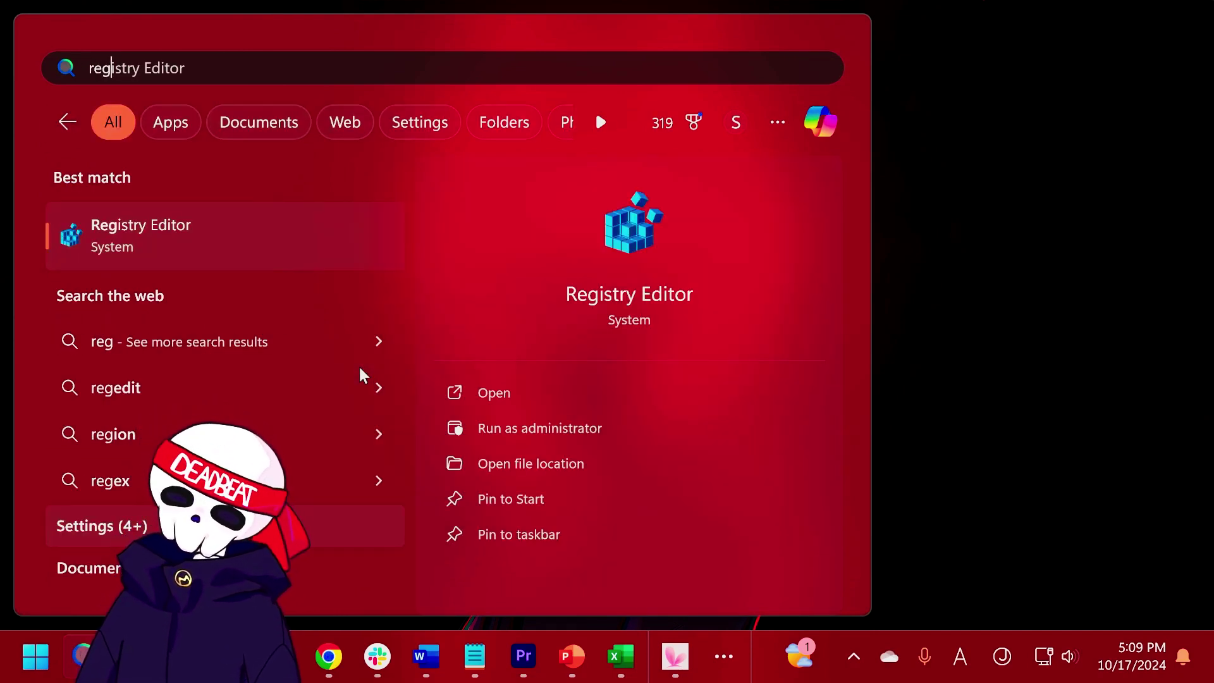
Step: Launch Registry Editor, move it to the upper left, and copy the saved registry path from notes
click(163, 244)
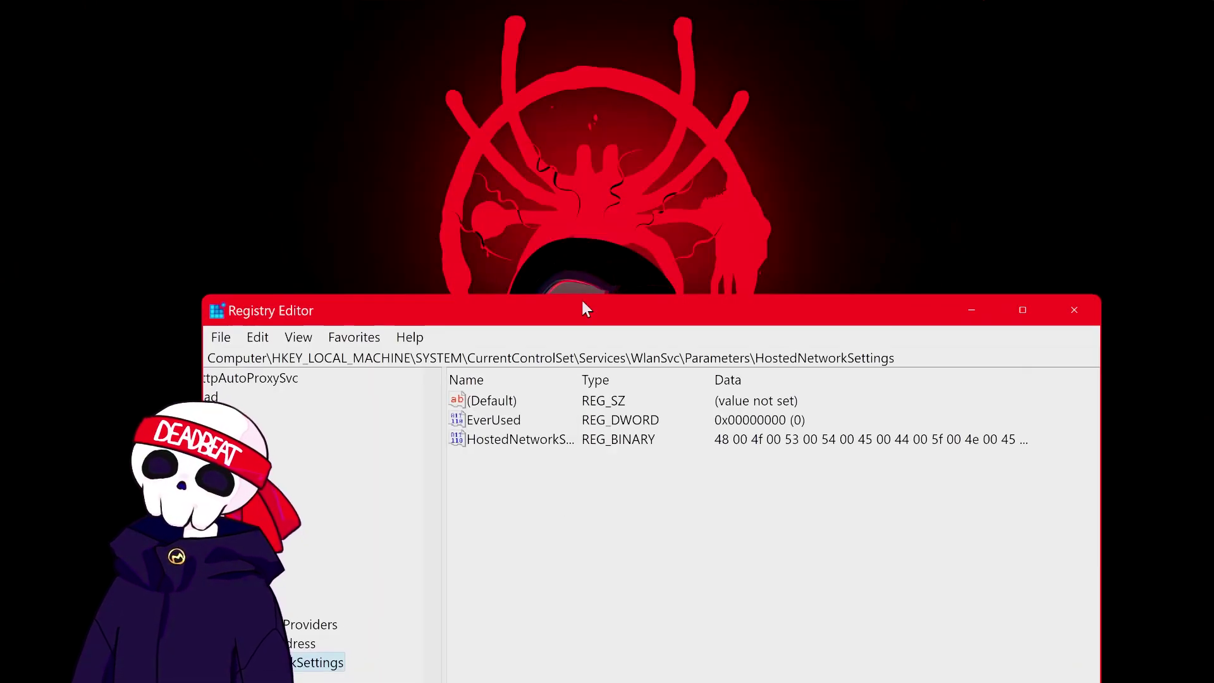
drag(581, 302, 467, 67)
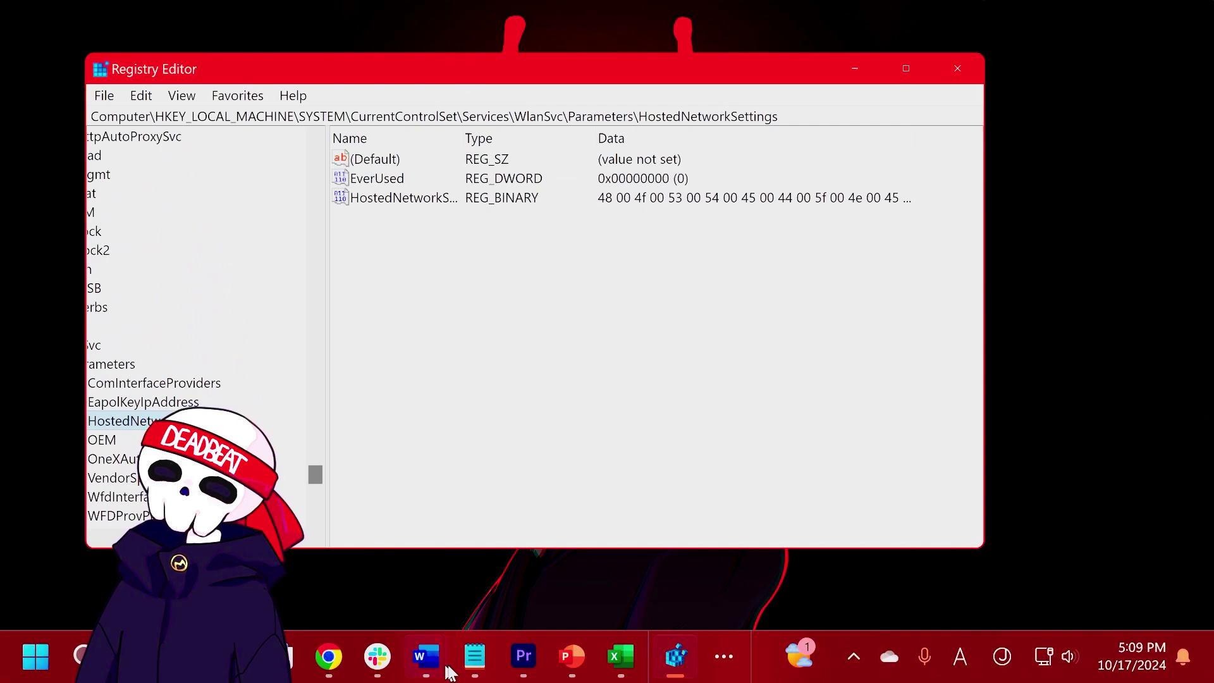
click(475, 656)
drag(270, 202, 92, 186)
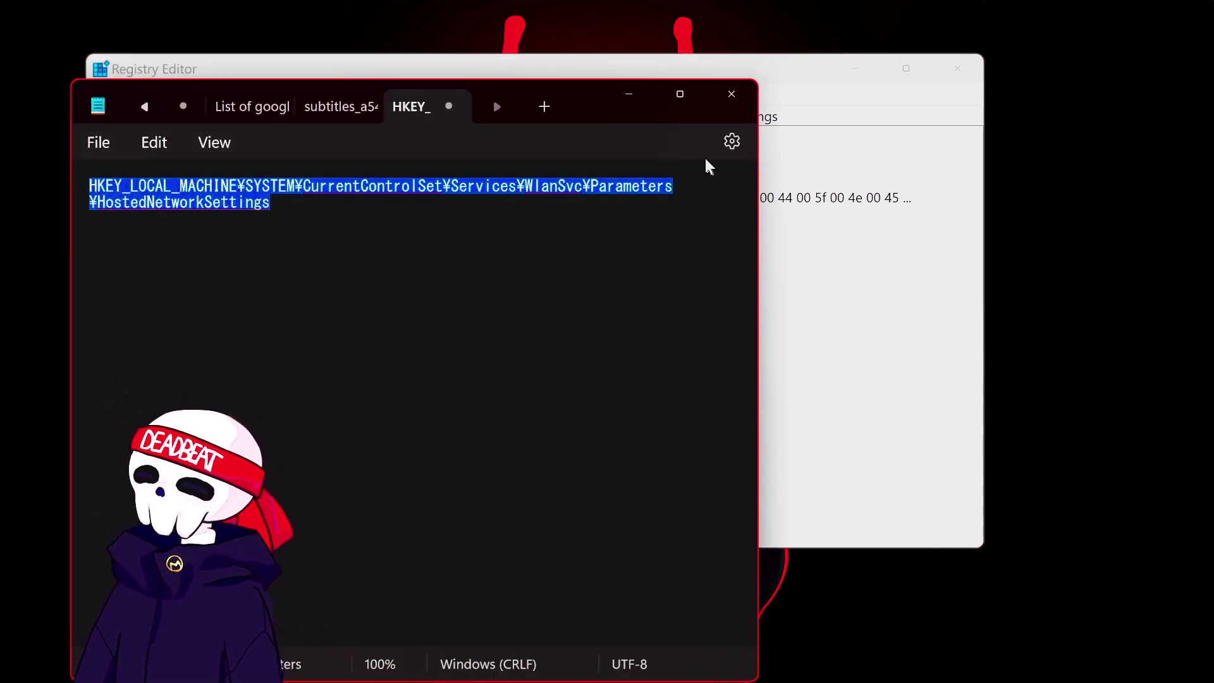
click(630, 93)
Step: Go to the WlanSvc\Parameters\HostedNetworkSettings key and select the HostedNetworkSettings value
drag(816, 115, 107, 116)
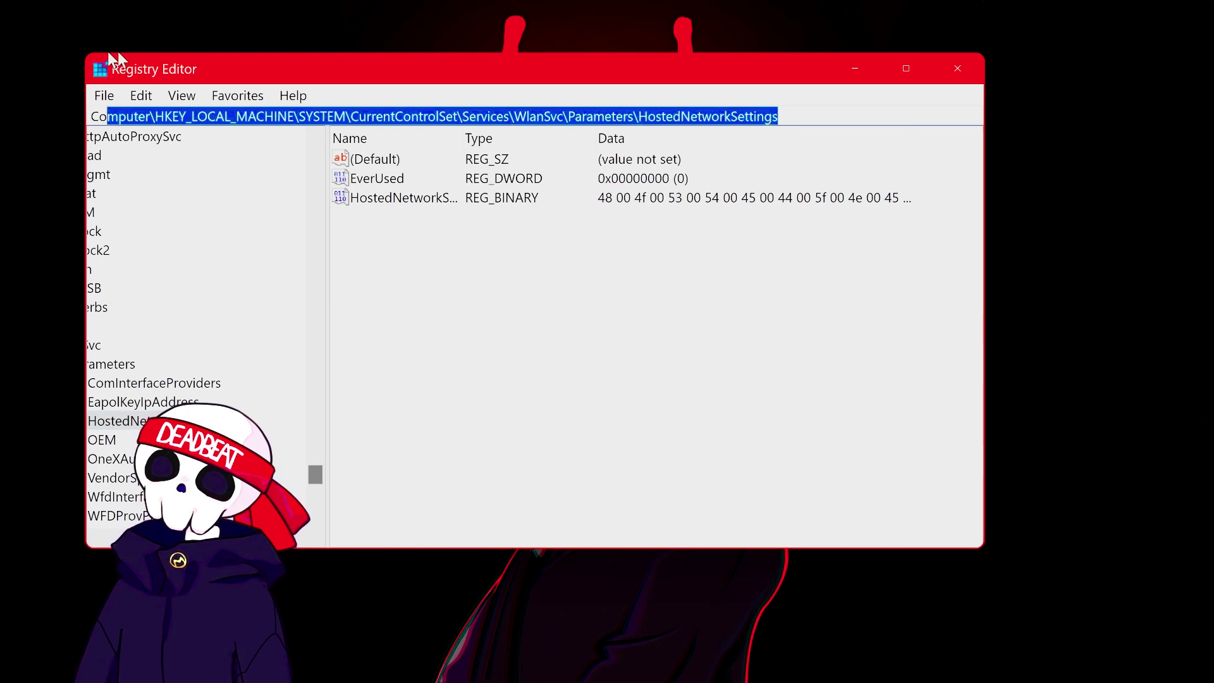
click(818, 117)
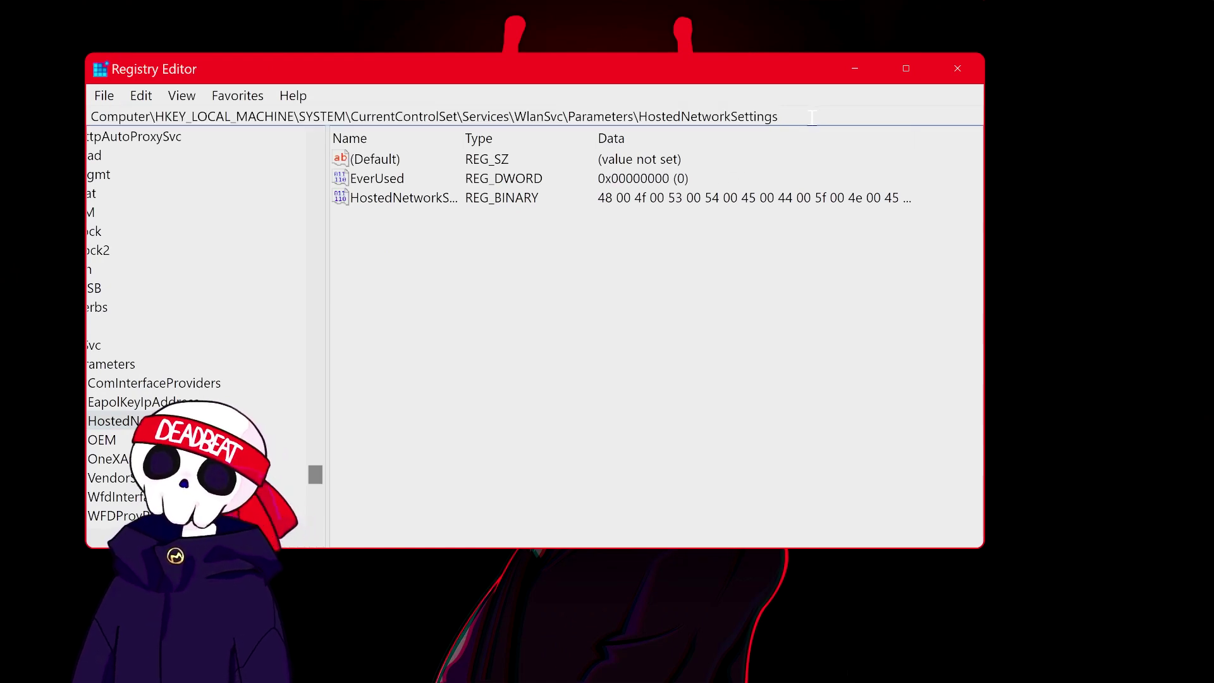
drag(812, 116, 3, 88)
click(743, 140)
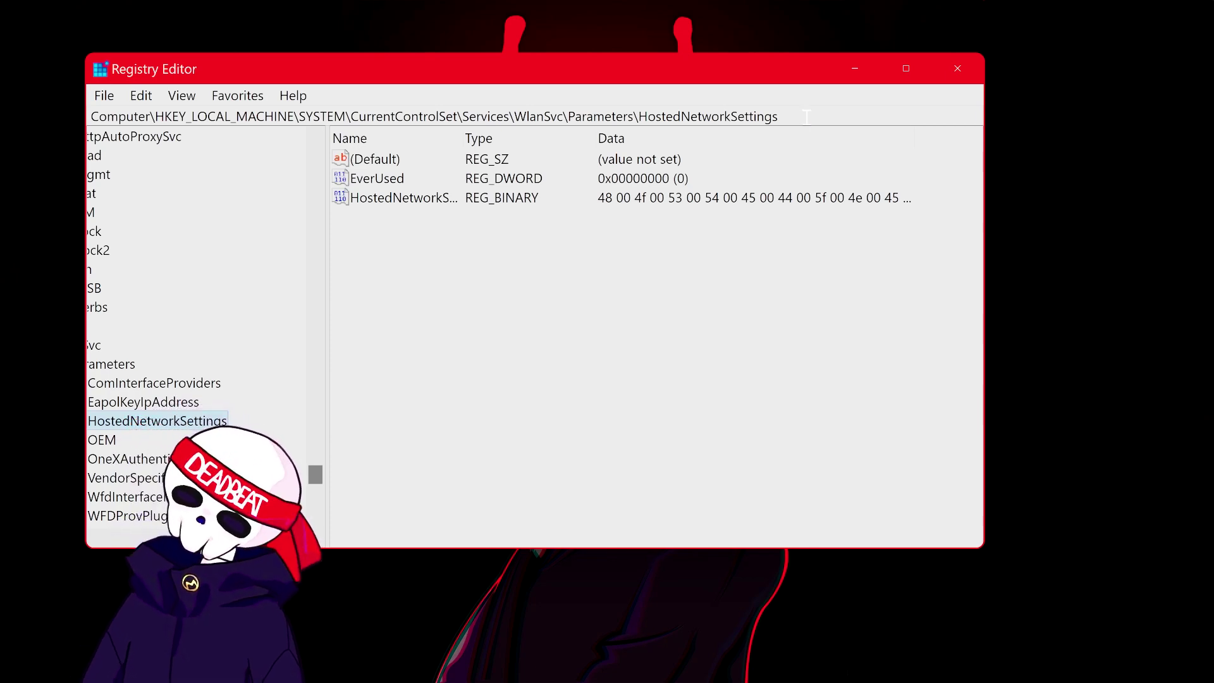
click(414, 202)
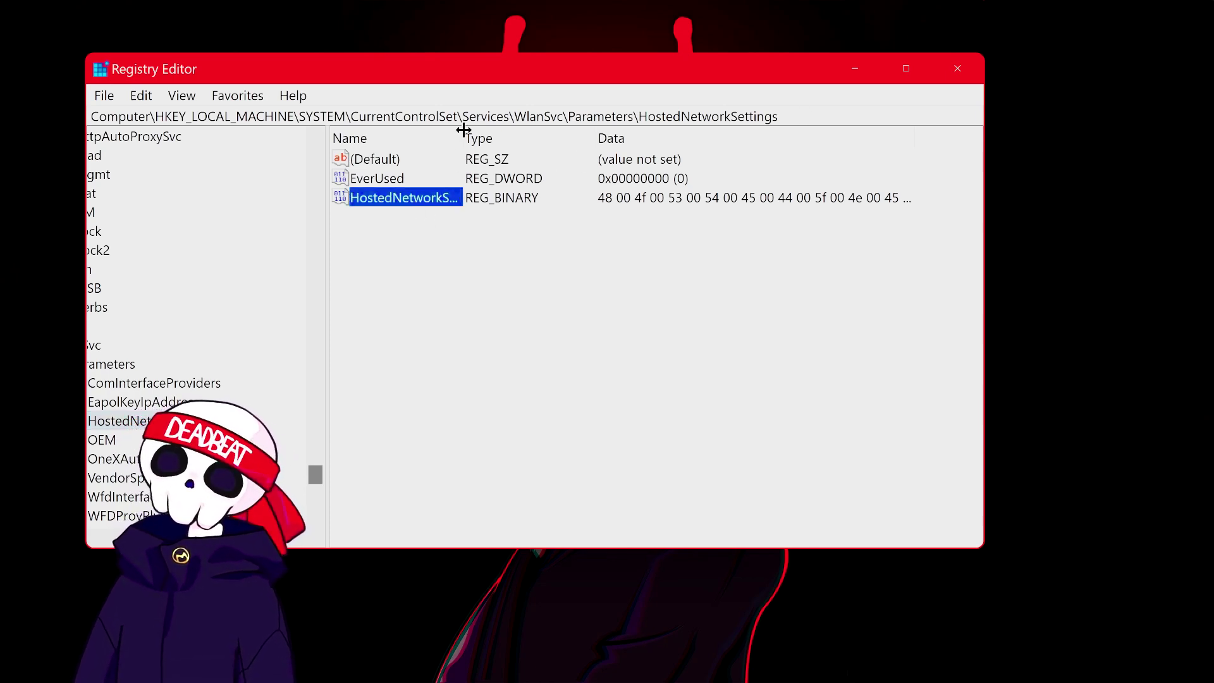
drag(464, 131, 558, 134)
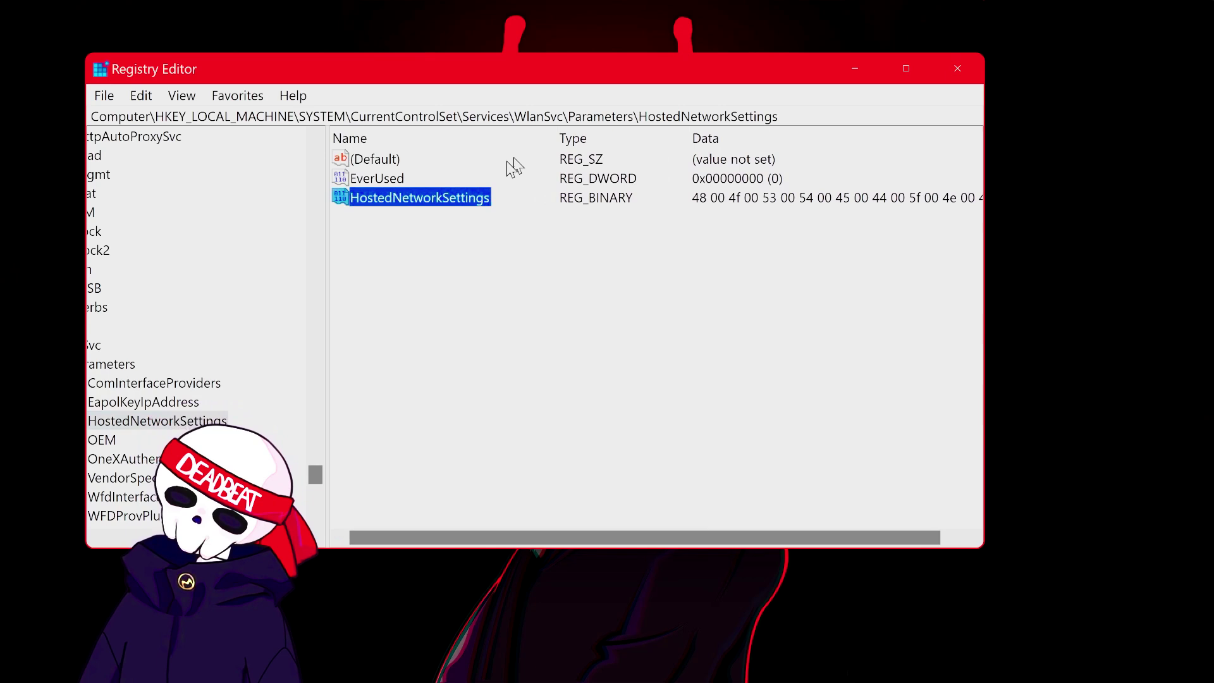
Step: Delete the HostedNetworkSettings registry value and confirm the deletion
right_click(393, 206)
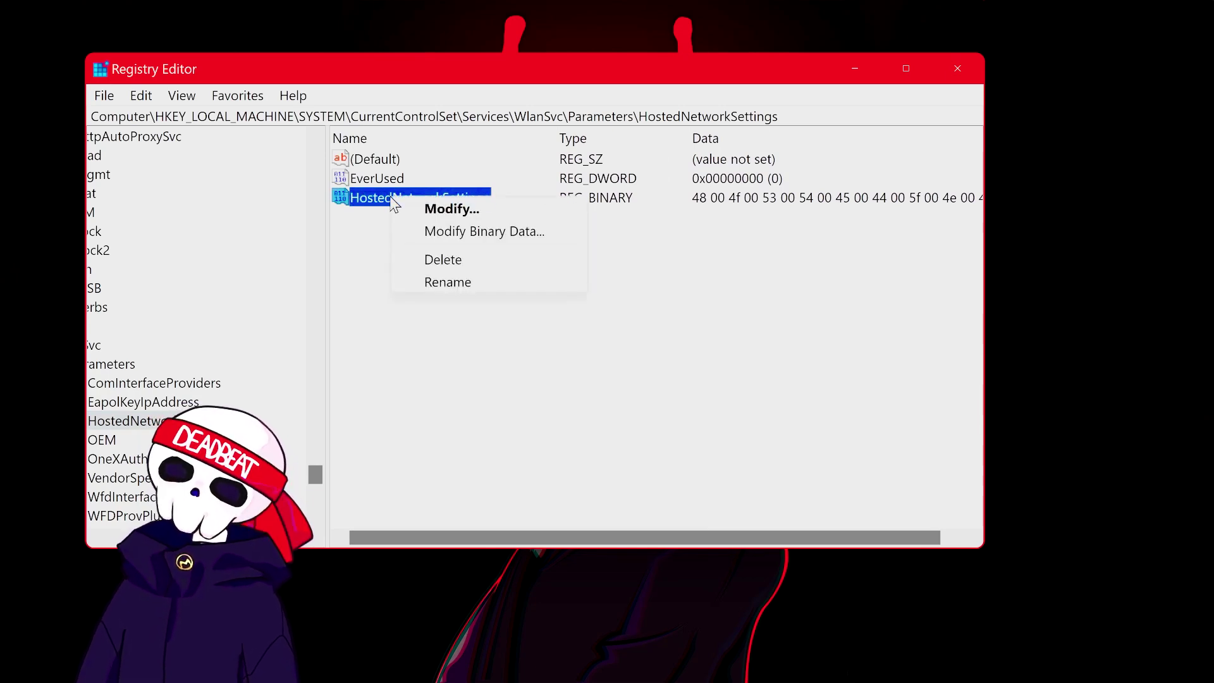
click(460, 264)
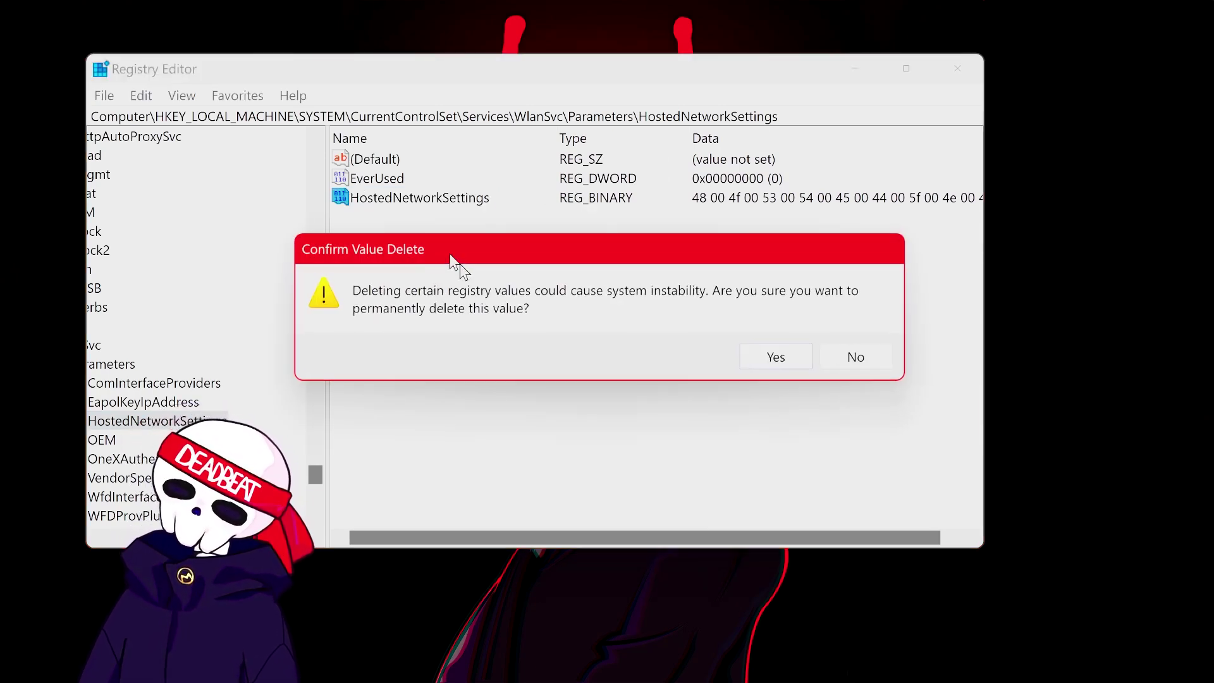
click(780, 365)
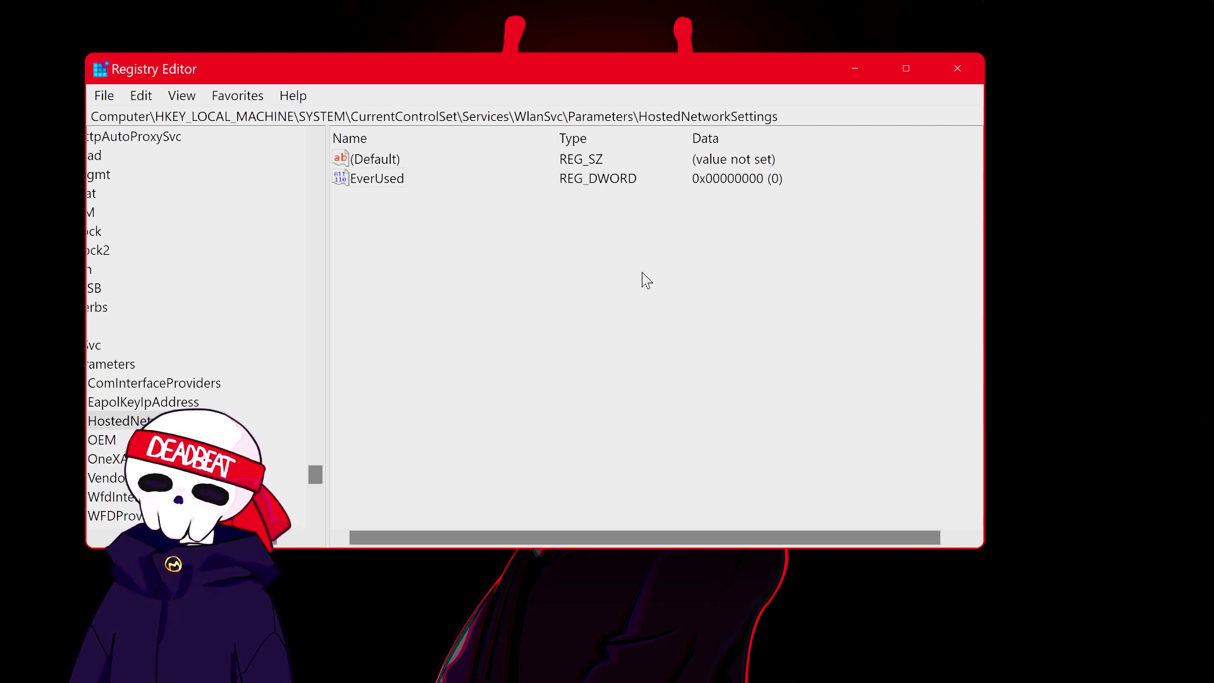
Step: Close Registry Editor and launch Device Manager from a Start search for 'device'
click(973, 61)
click(52, 664)
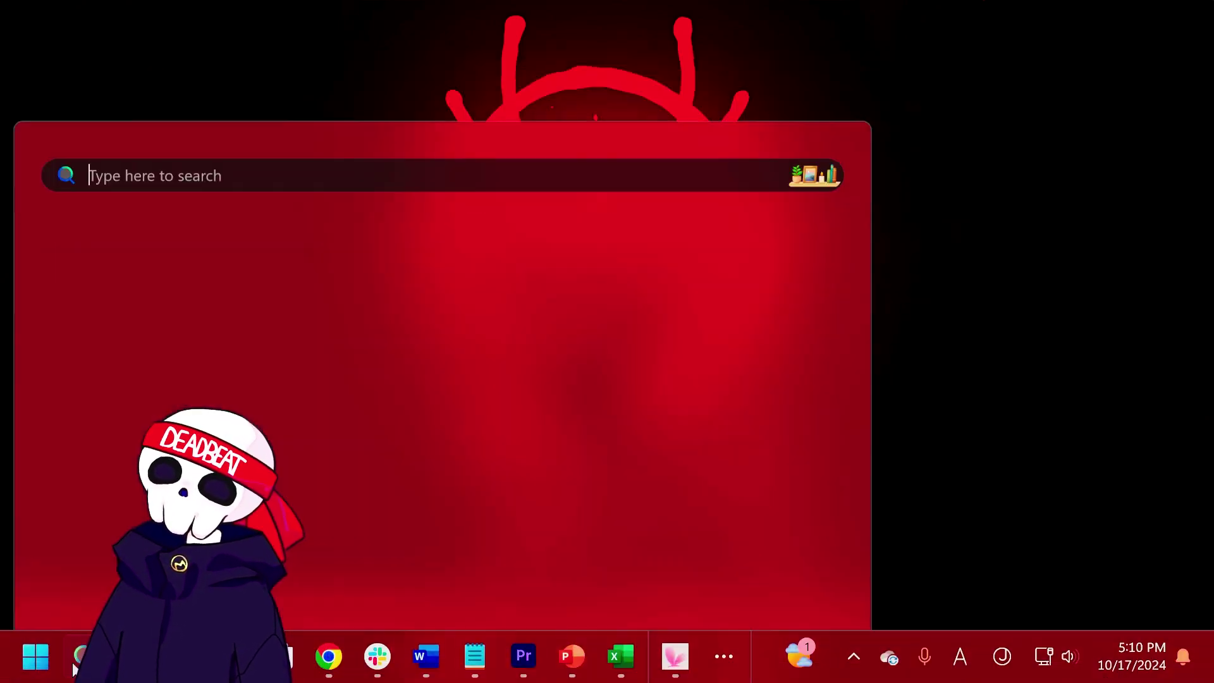
text(dev)
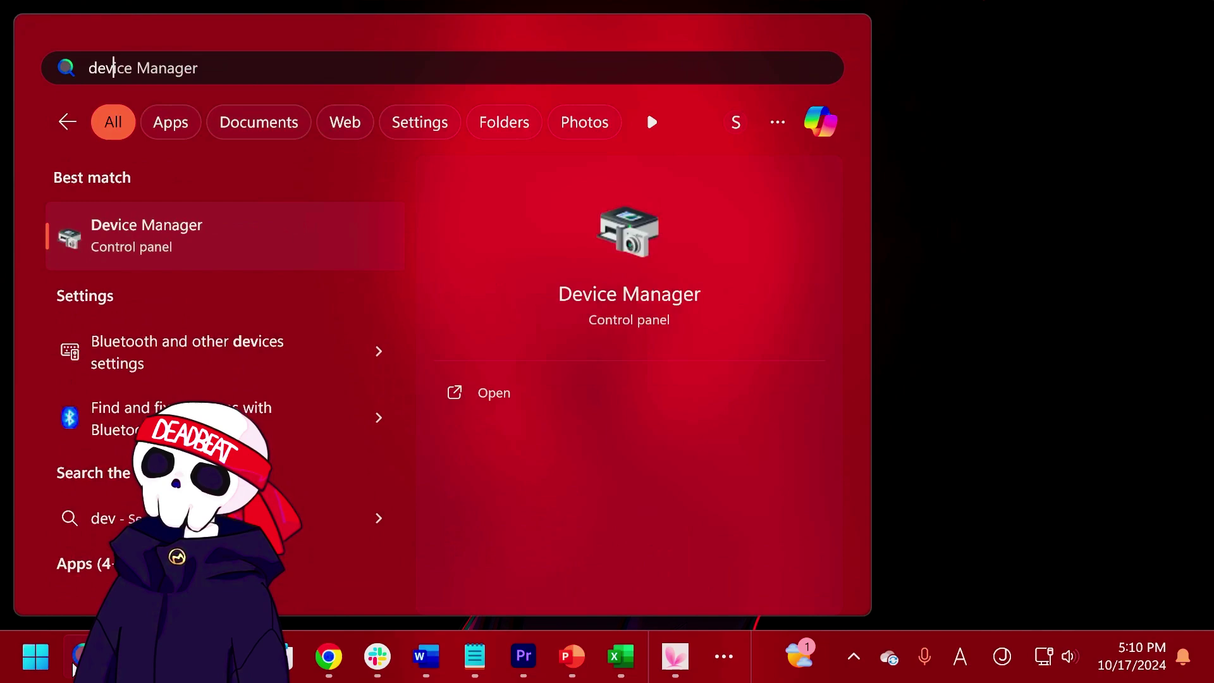
text(ice)
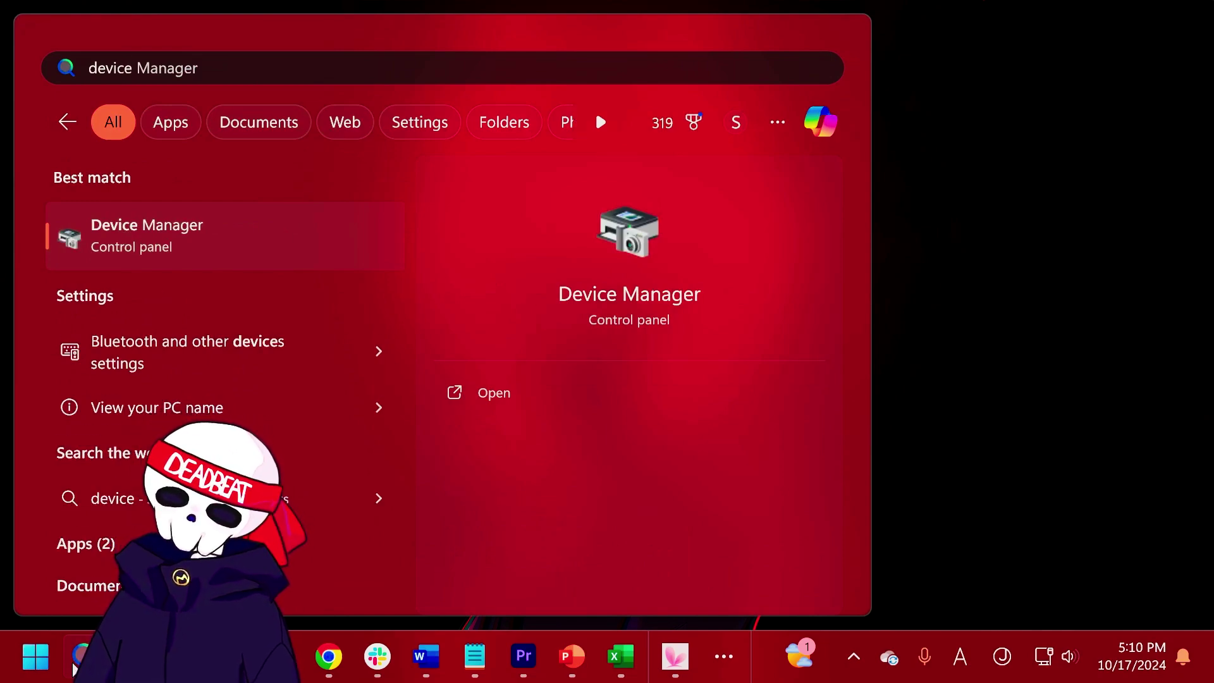
click(203, 234)
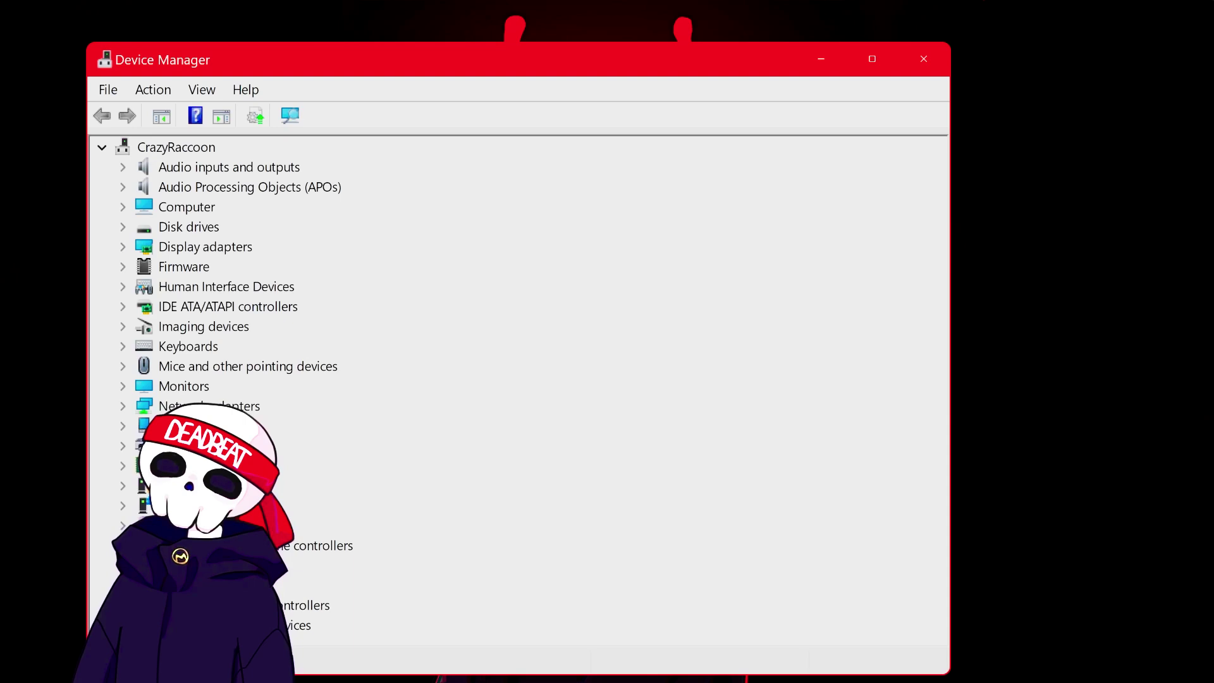
Step: Under Network adapters, start Update driver for the Realtek Gaming 2.5GbE Family Controller
double_click(209, 406)
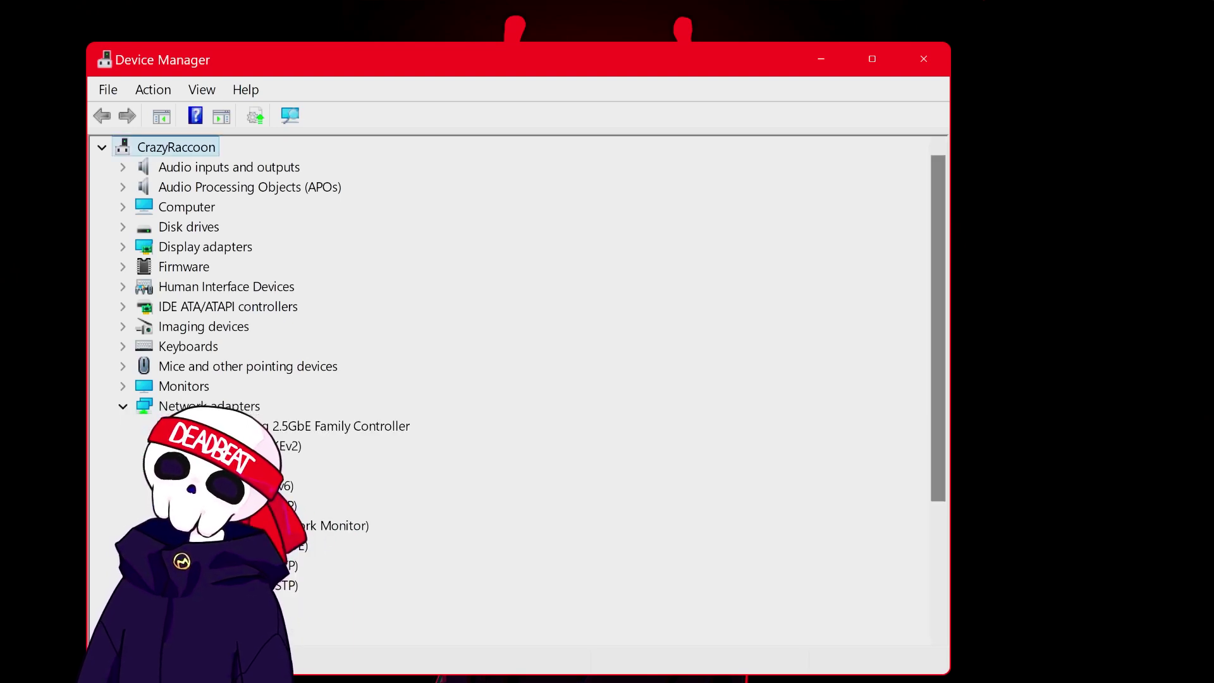
click(237, 427)
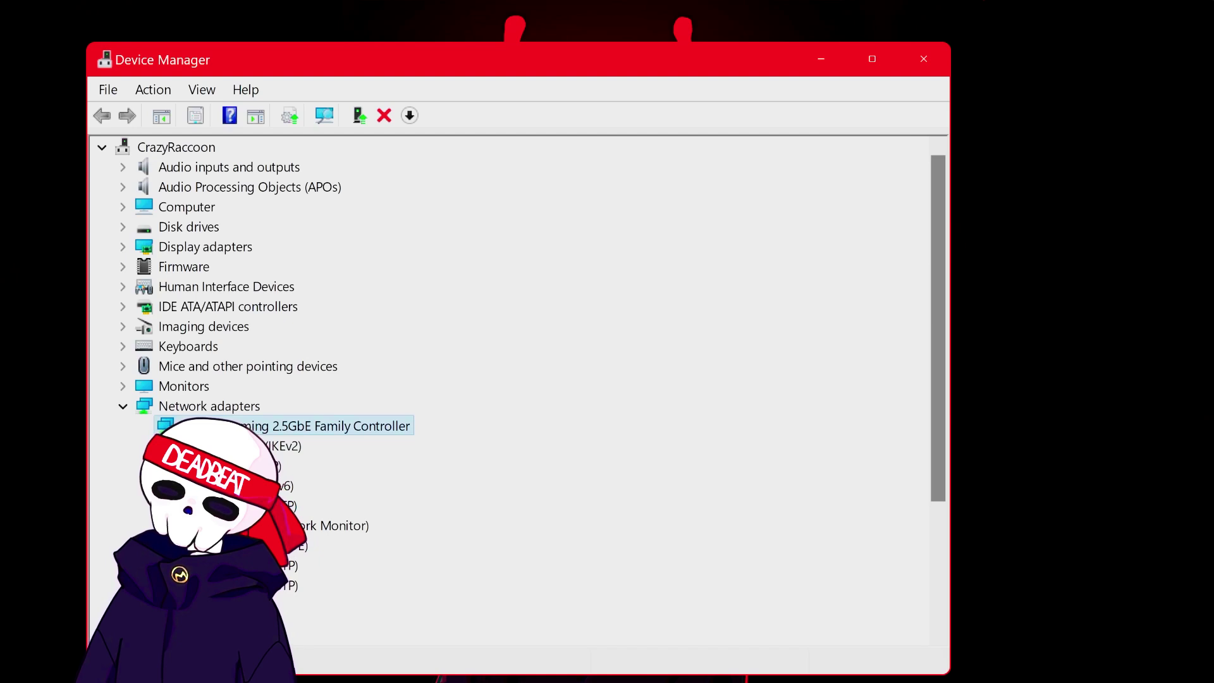
right_click(276, 432)
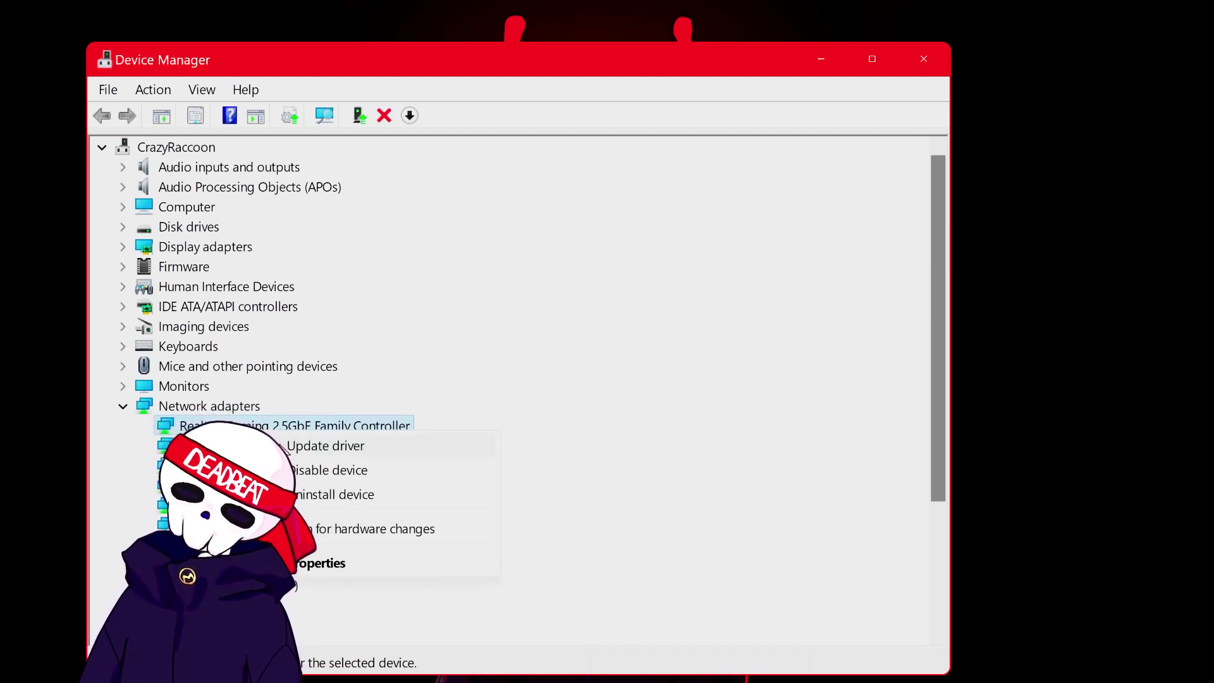
click(285, 446)
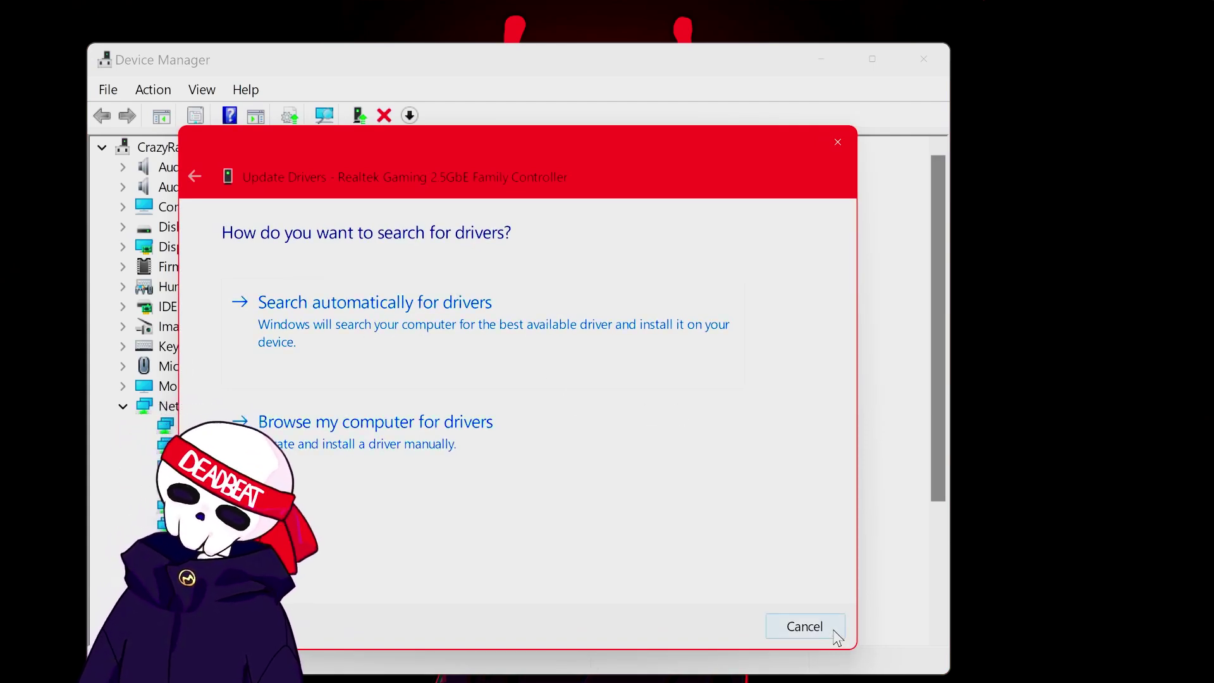
Step: Cancel the driver update and launch Network reset from a Start search
click(805, 626)
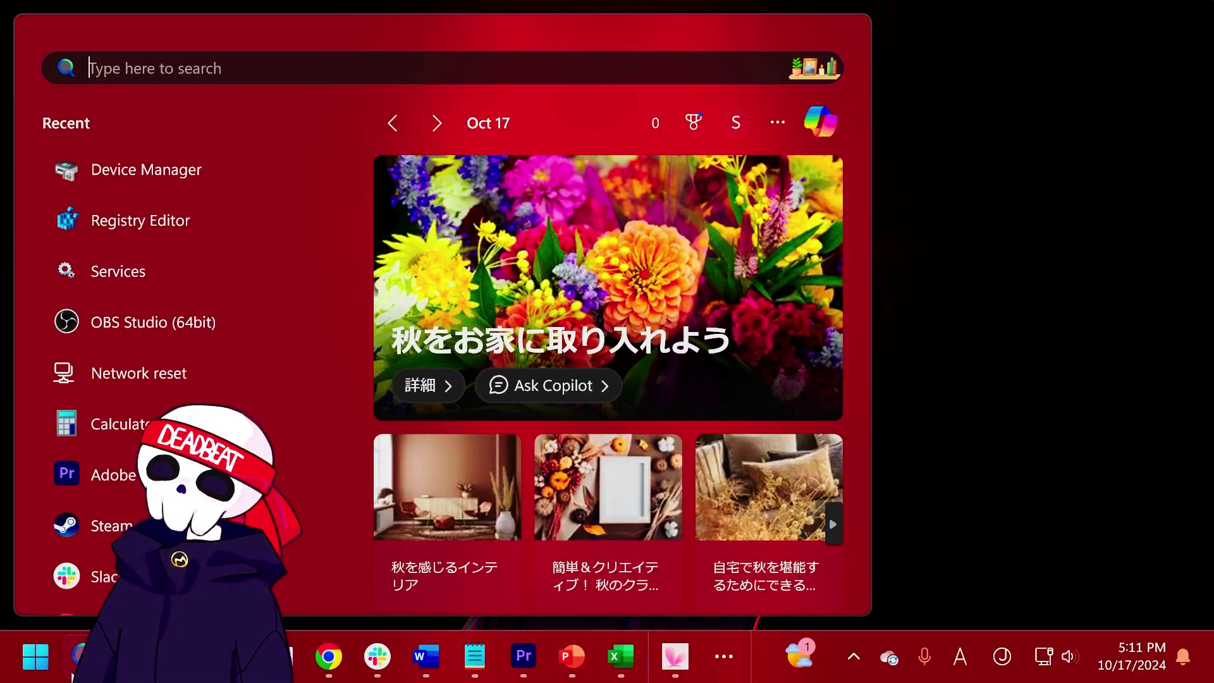
text(networ)
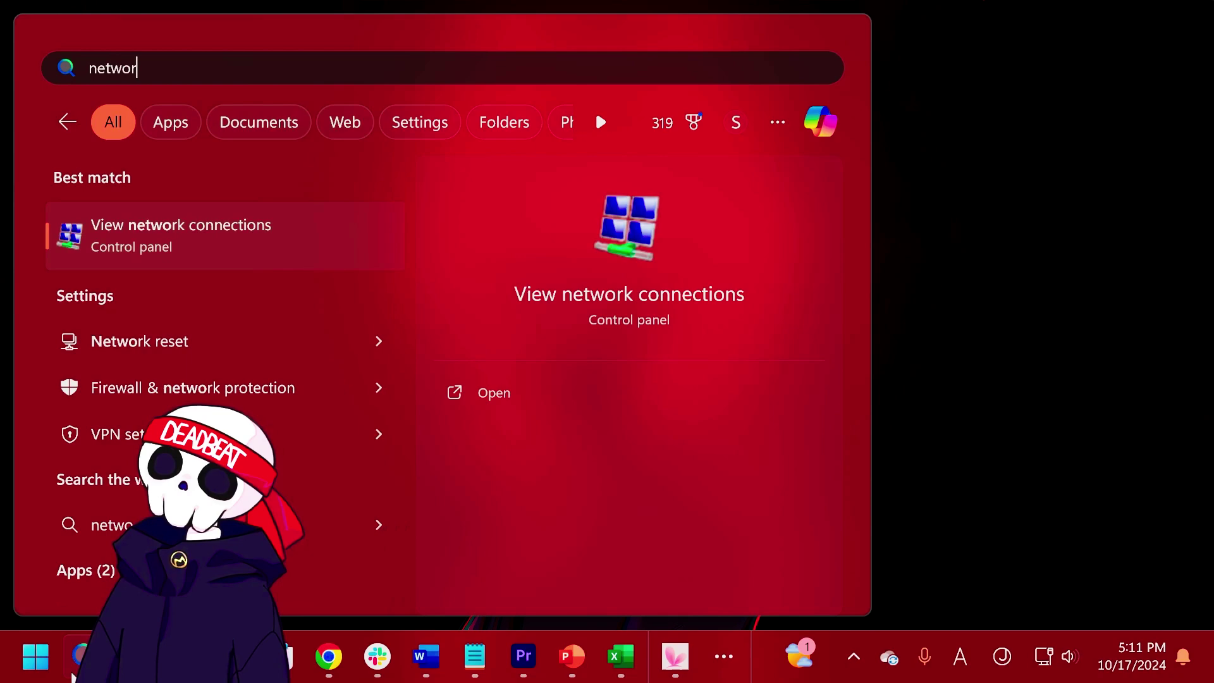
text(k reset)
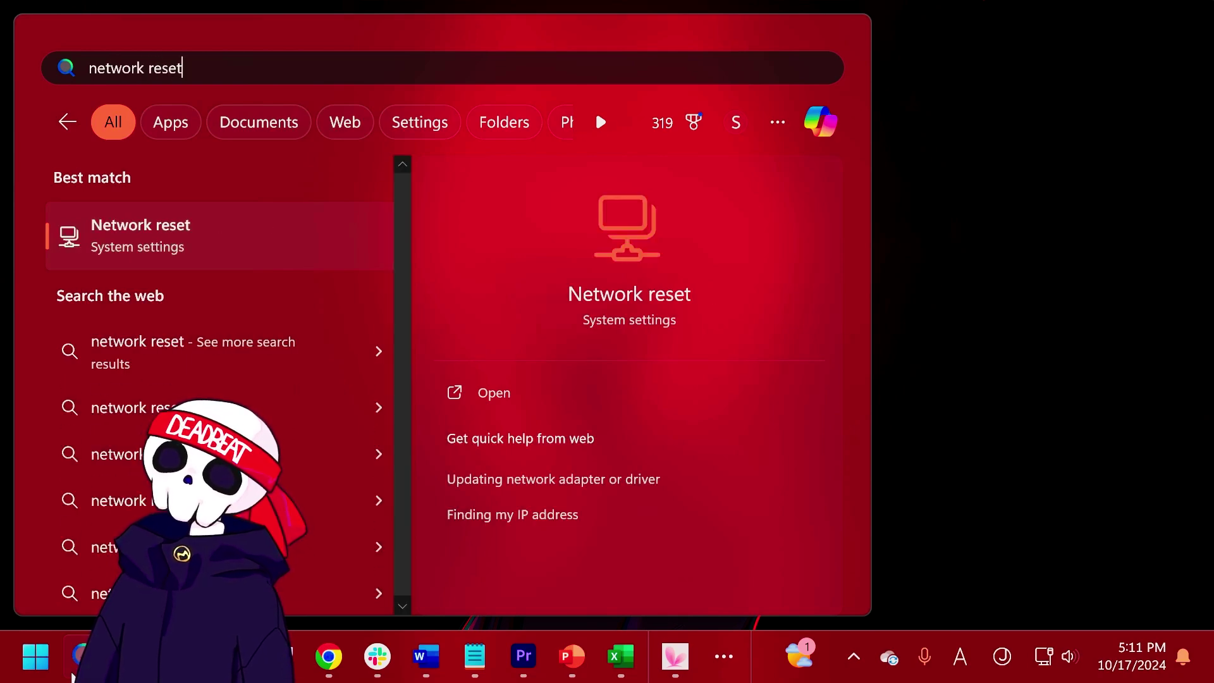
click(216, 239)
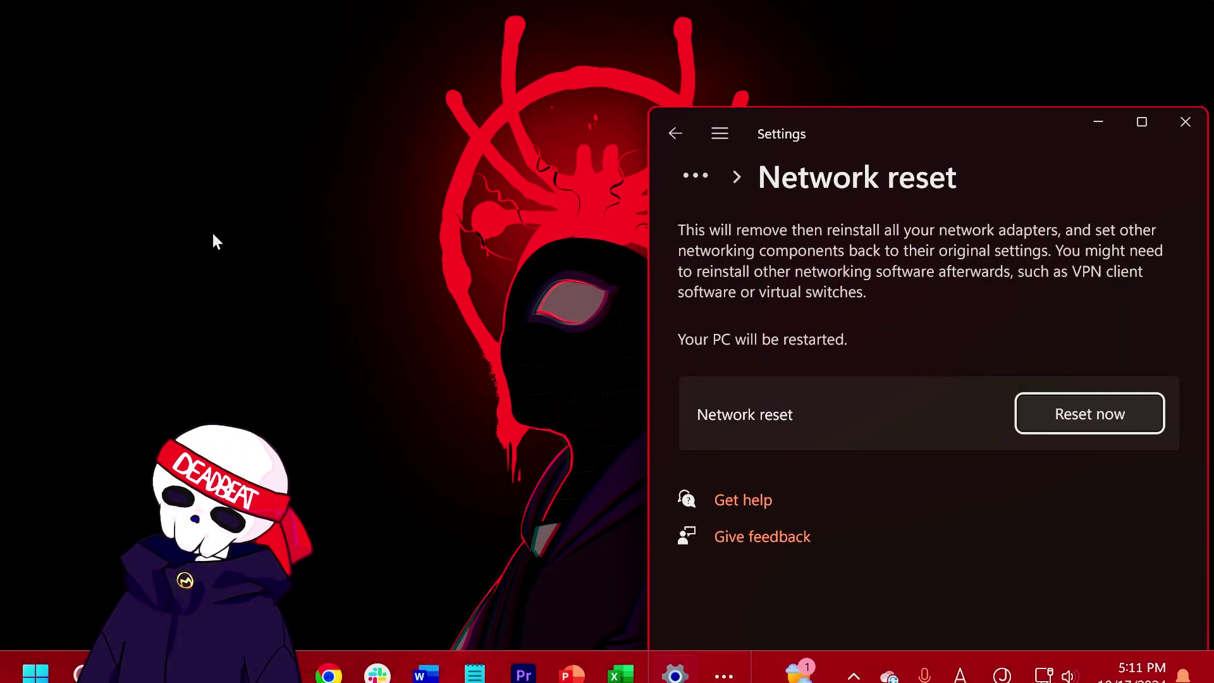
Step: Move the Settings Network reset window toward the screen centre
drag(904, 135, 624, 108)
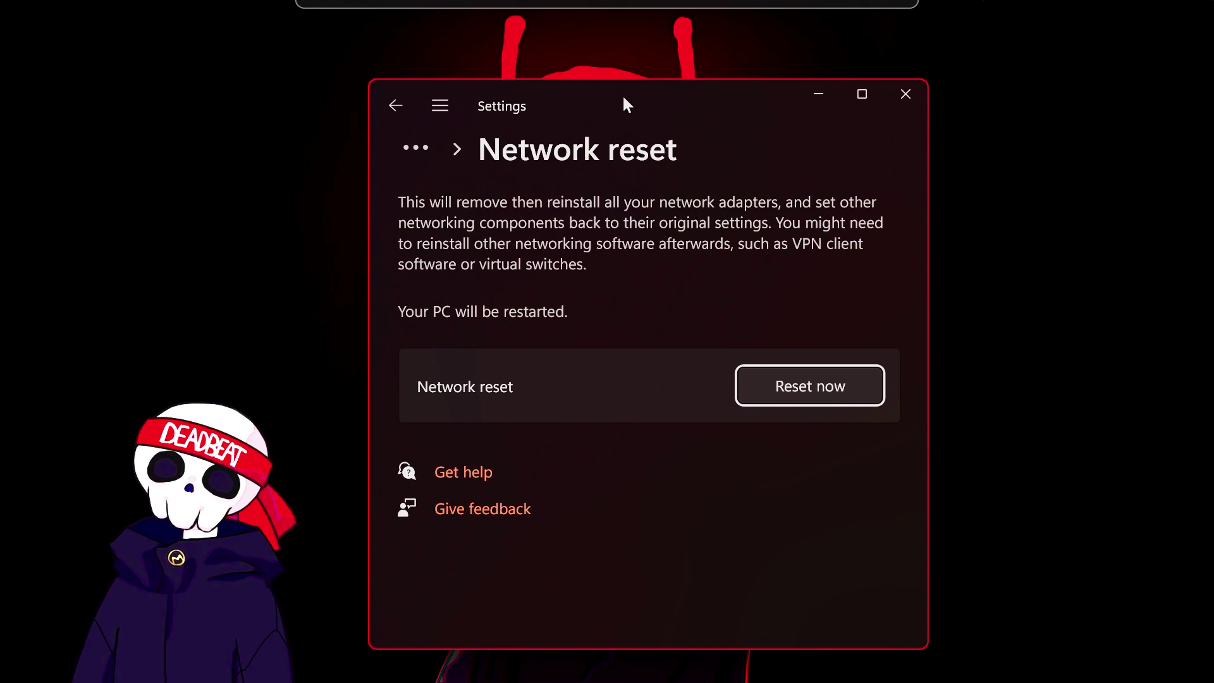